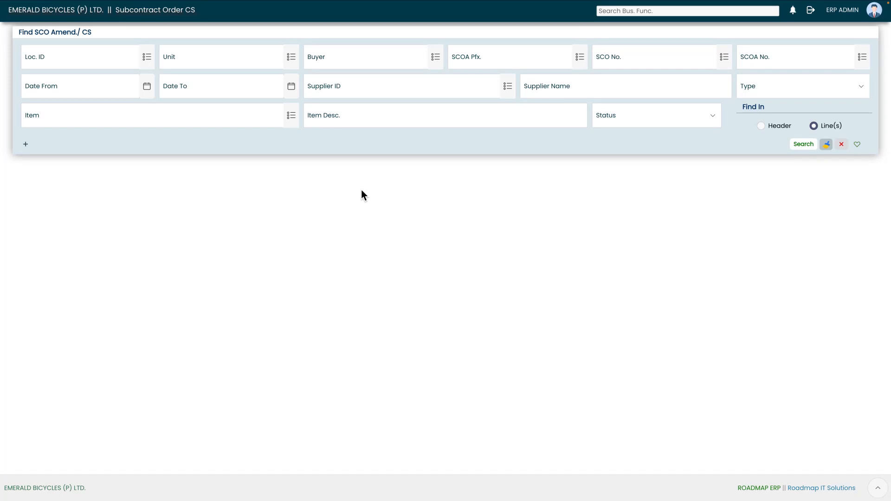
- Start a new SCO amendment, keeping location L0001 and amendment date 04-11-2025
left_click(26, 146)
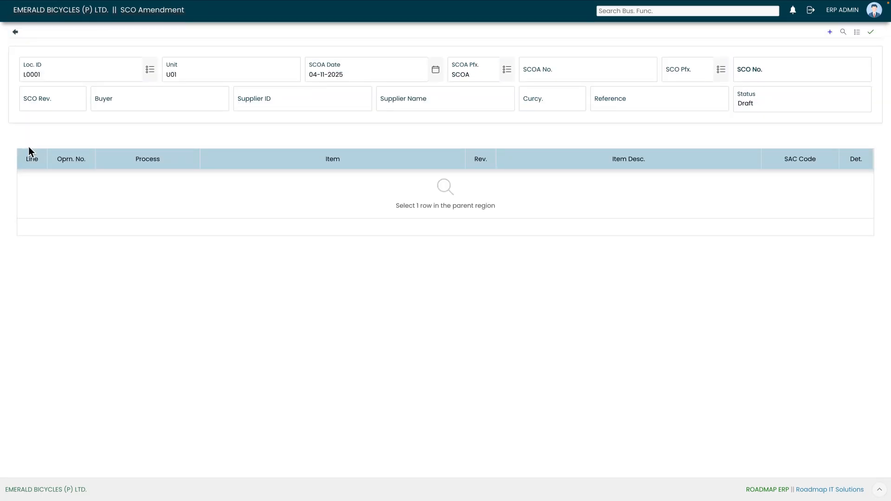
left_click(157, 72)
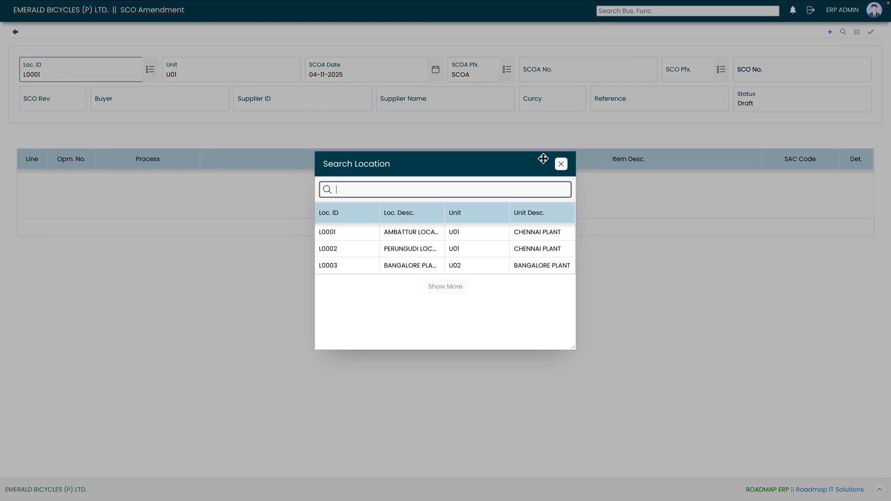
left_click(562, 165)
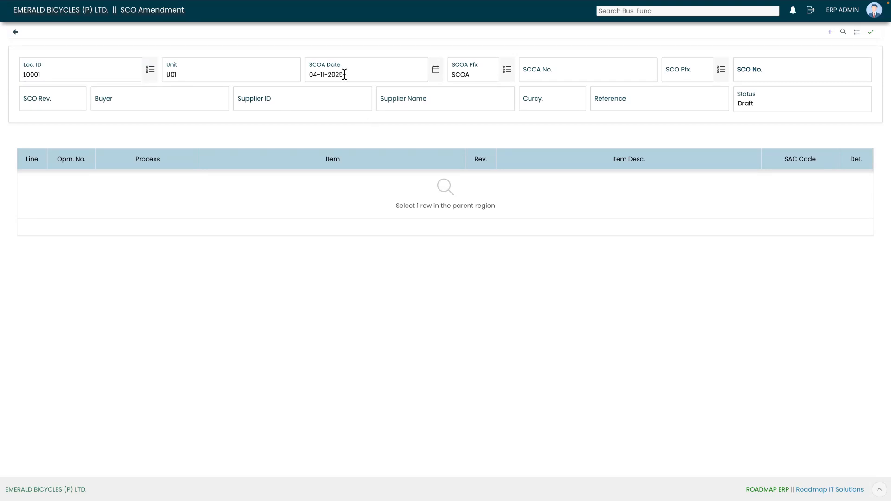
left_click(437, 72)
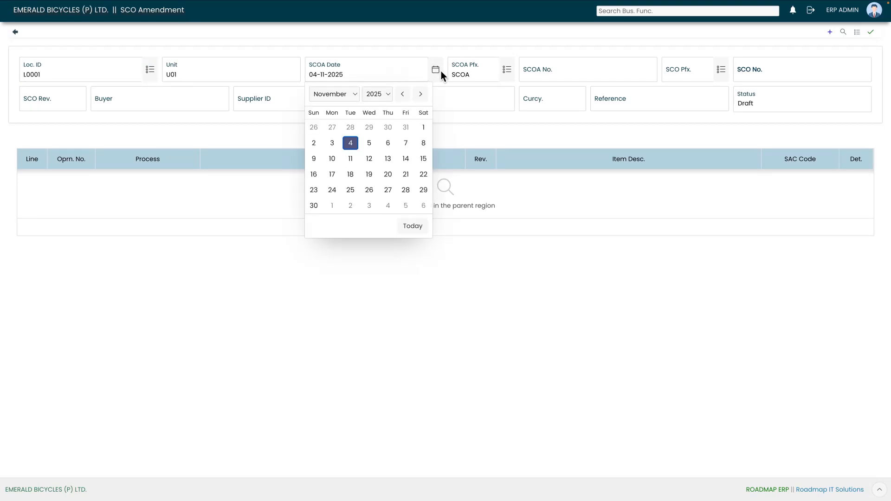
left_click(441, 73)
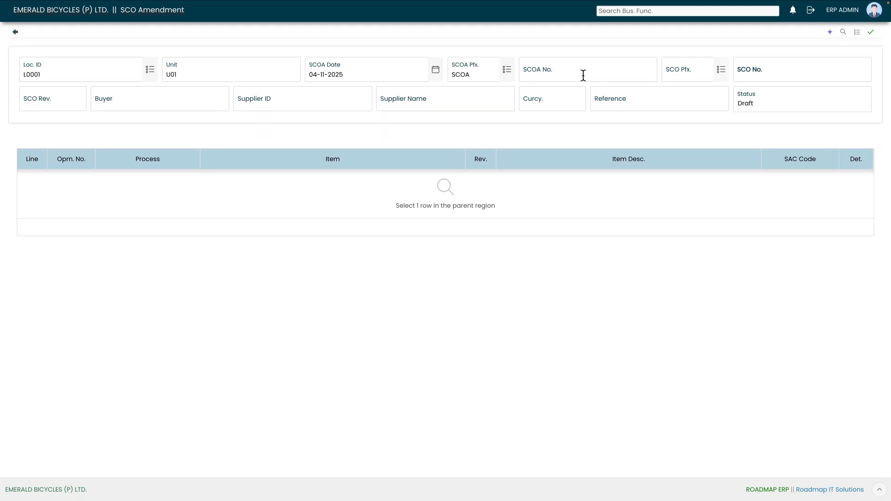
- Link the amendment to subcontract order SCOR-2526-0005
left_click(721, 72)
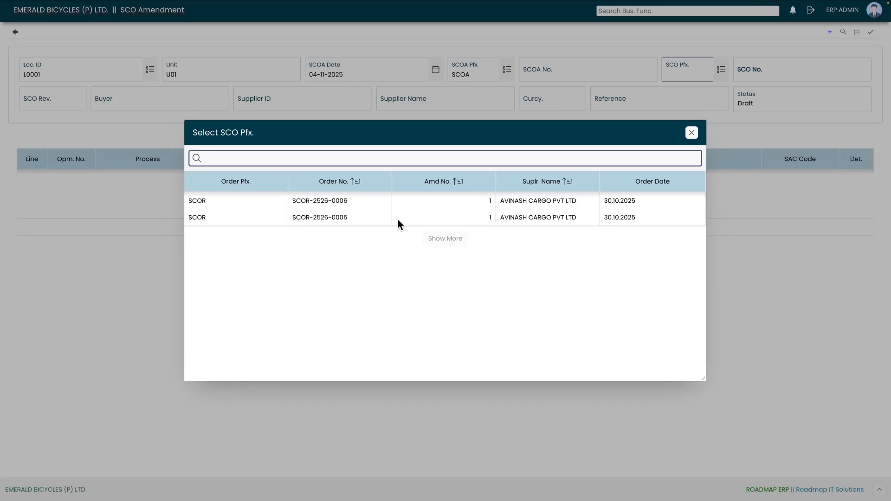
left_click(360, 221)
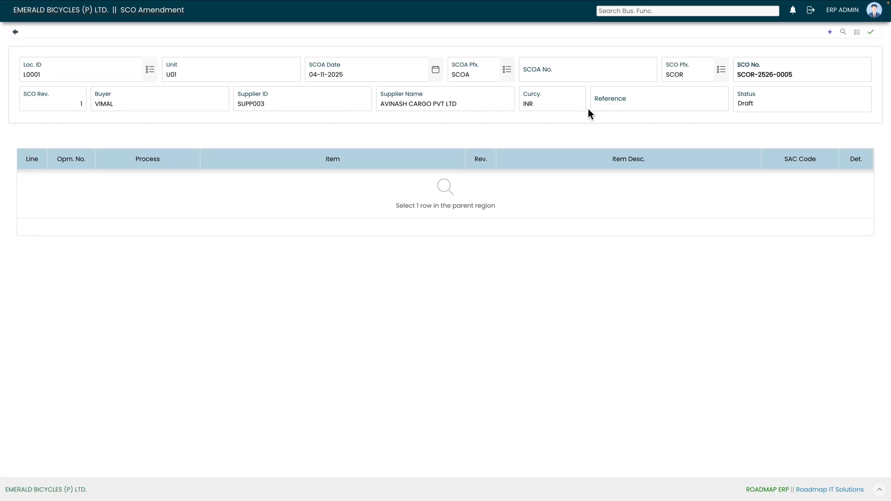
left_click(651, 107)
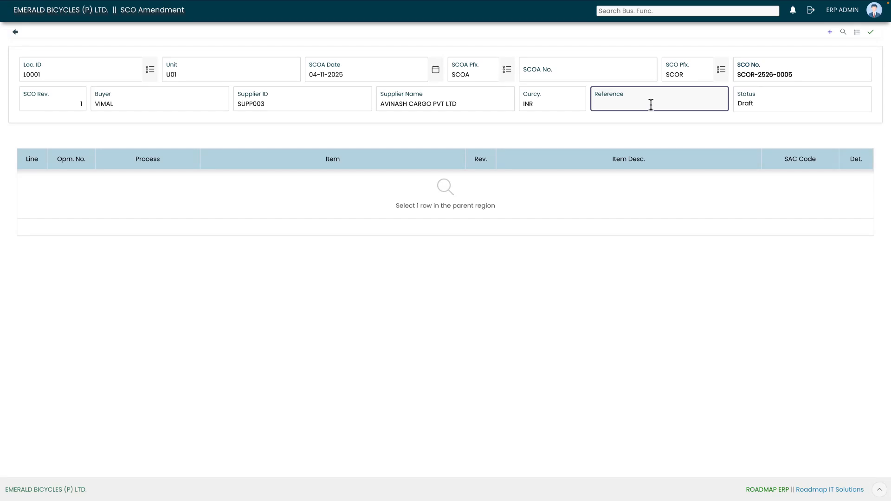
- Enter the reference 'sco closeshort' and save the amendment as SCOA-2526-0009
type("sco closeshort")
left_click(662, 123)
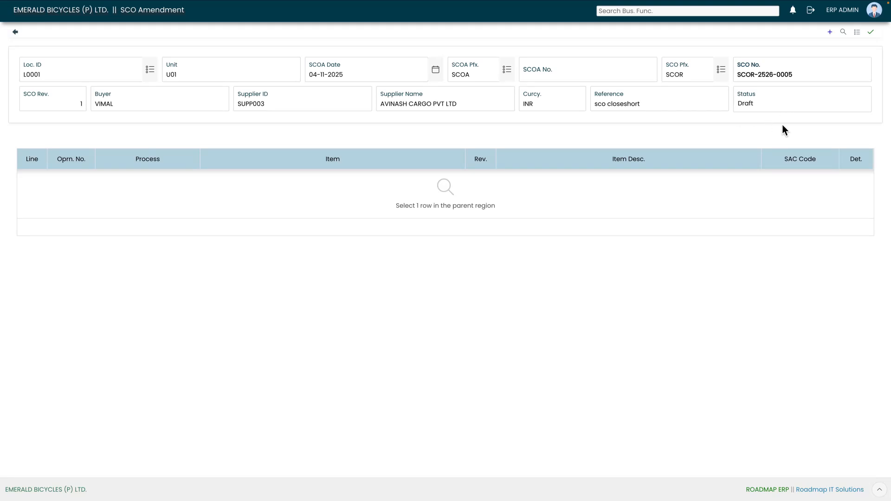
left_click(871, 32)
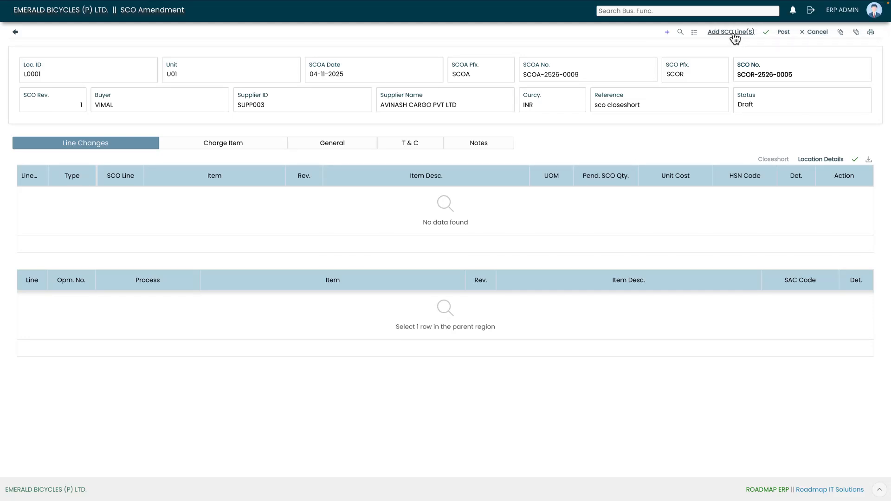
- Add SCO line 1, SA-FWH-ASSY front wheel assembly, to the Line Changes grid
left_click(732, 32)
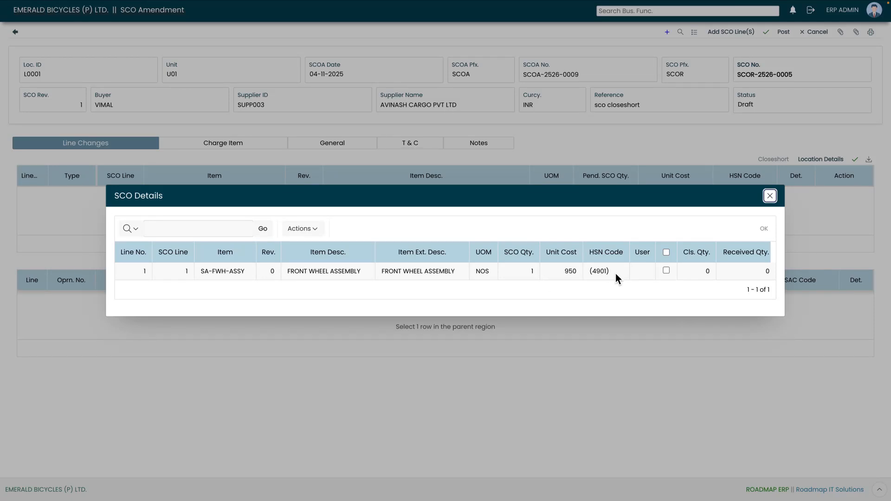
left_click(668, 273)
left_click(763, 231)
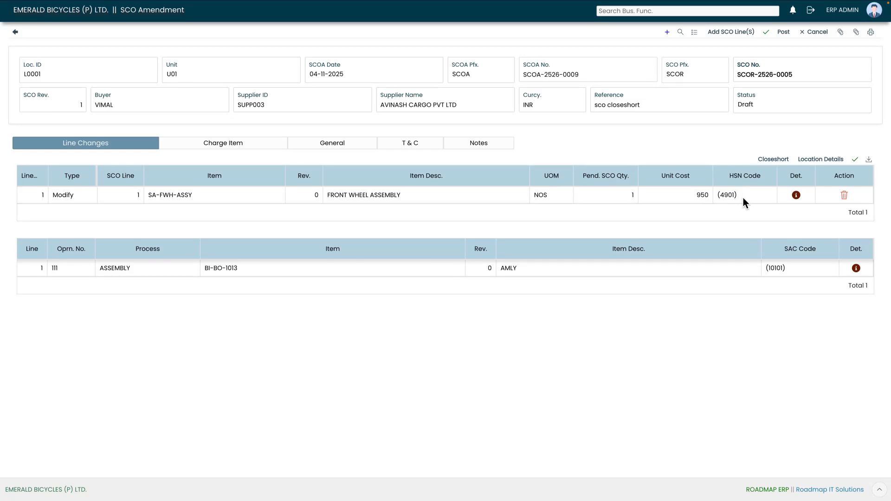
left_click(795, 195)
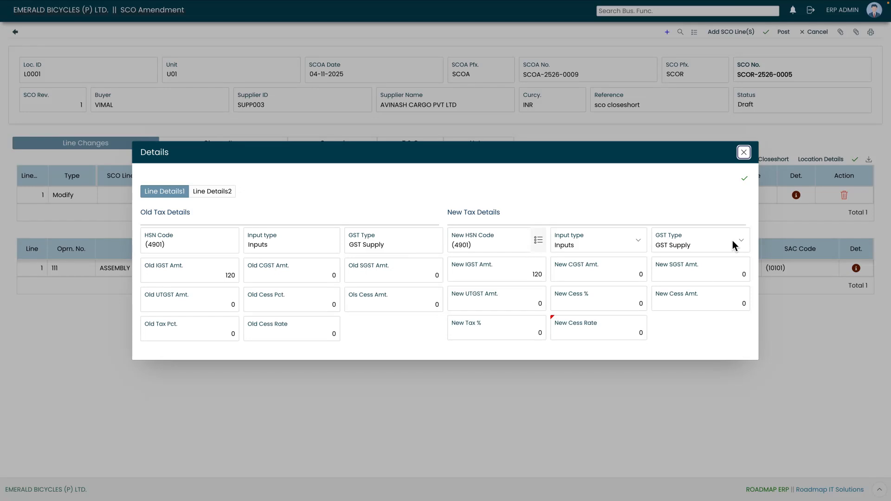
left_click(215, 195)
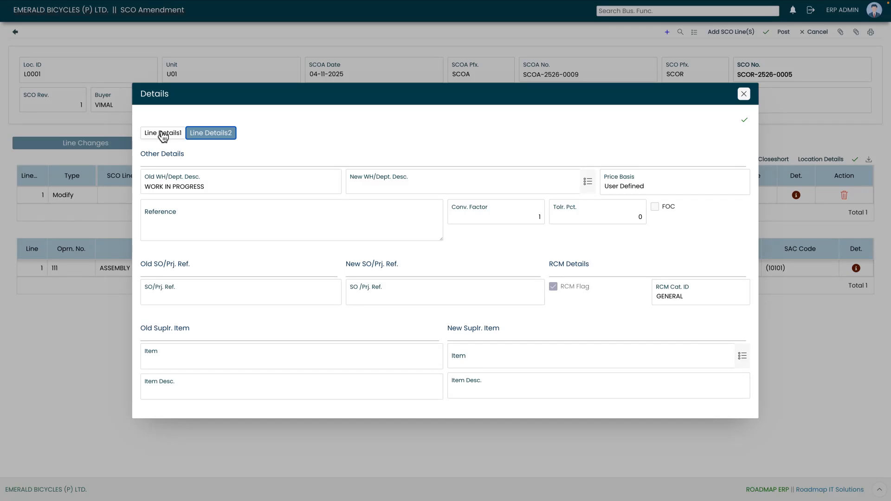
left_click(163, 135)
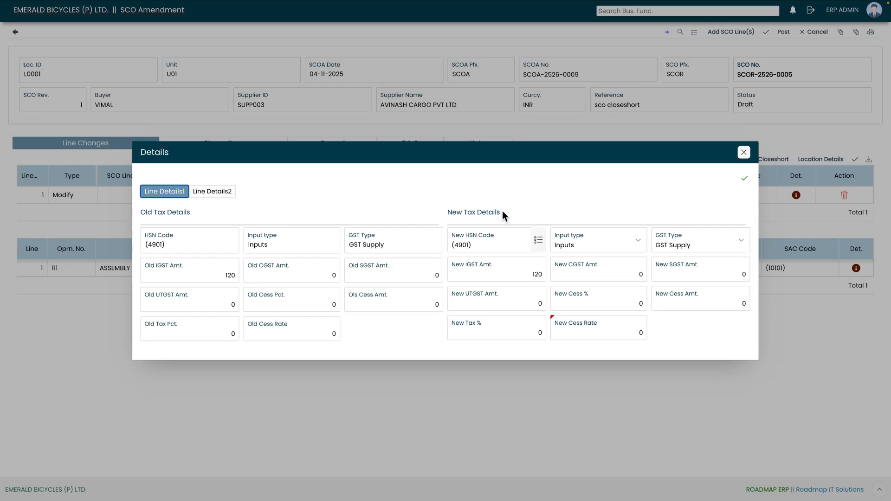
left_click(744, 152)
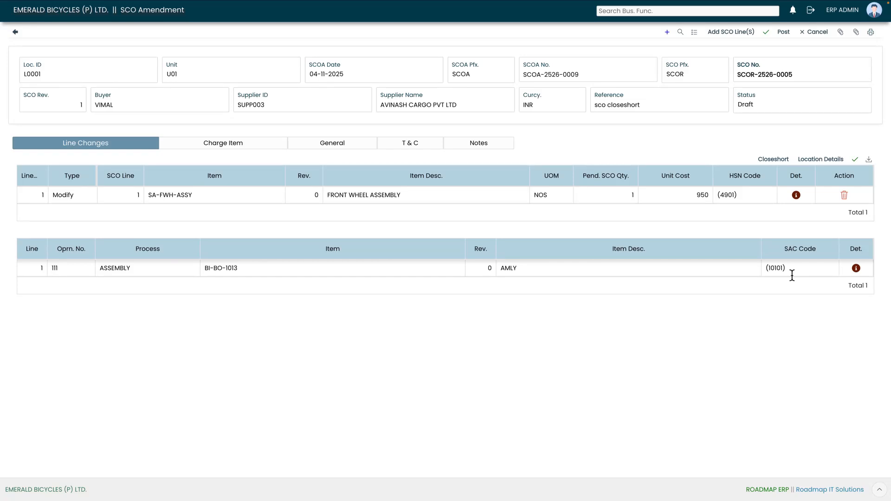
- Confirm the ASSEMBLY operation's cost details with UOM NOS, labour cost 950 and 12% IGST
left_click(855, 269)
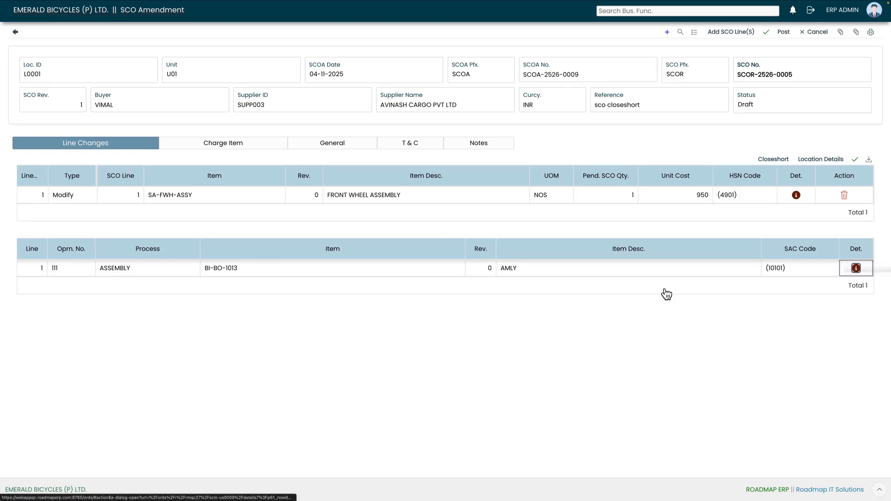
left_click(856, 269)
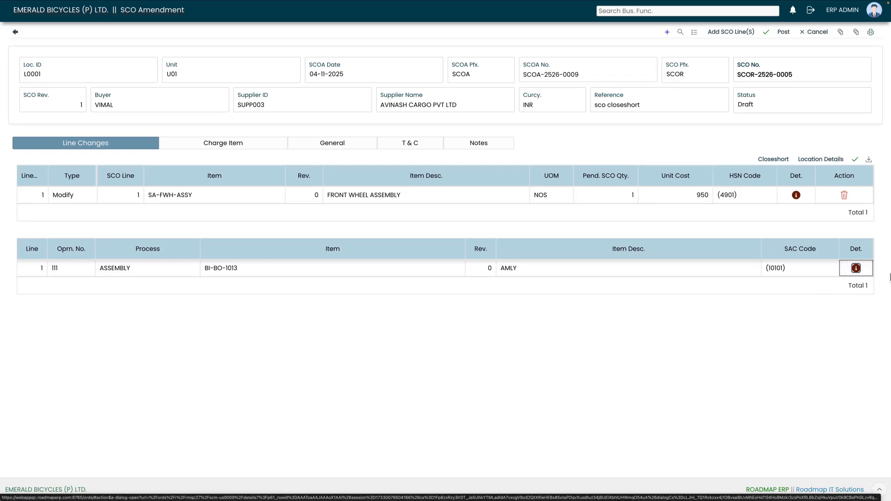
left_click_drag(298, 24, 334, 98)
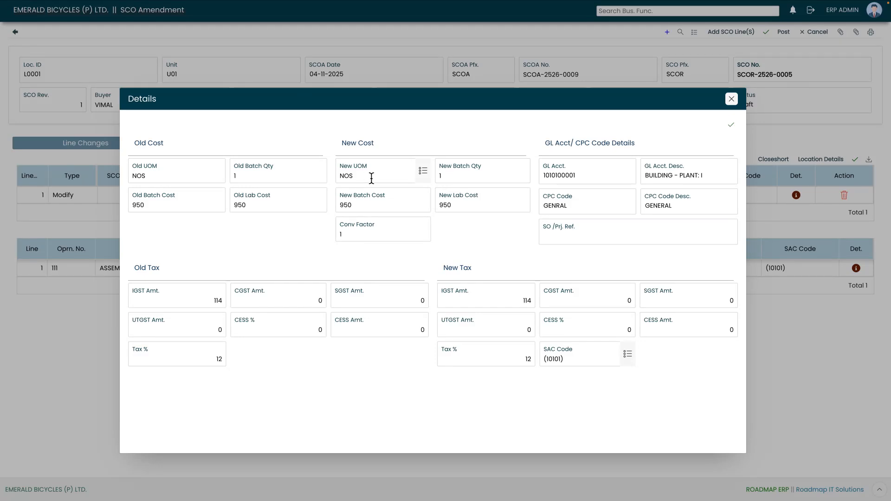
left_click(423, 175)
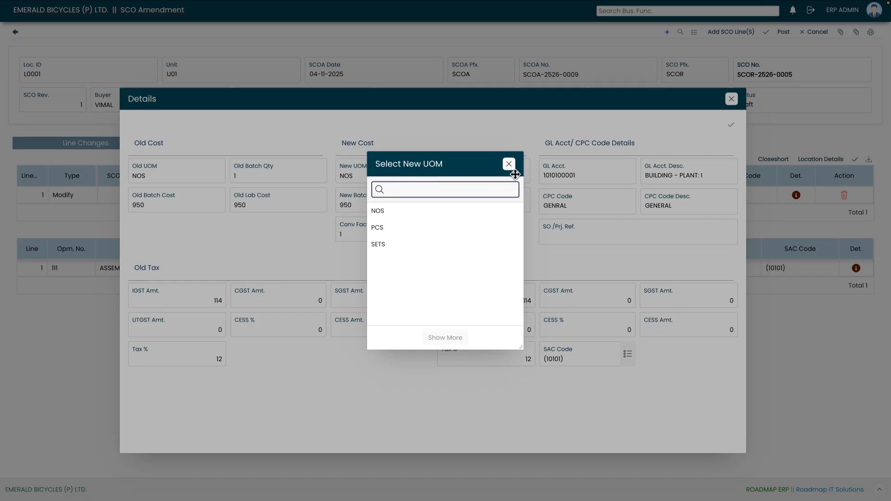
left_click(509, 165)
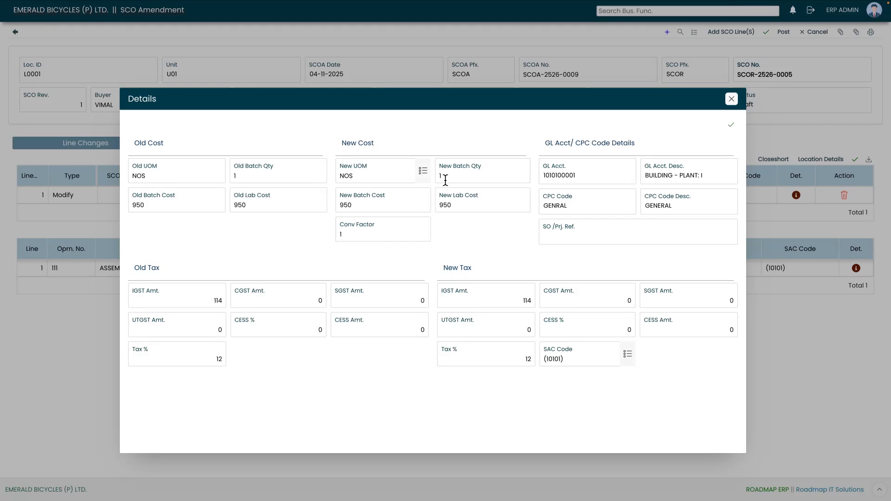
left_click(733, 128)
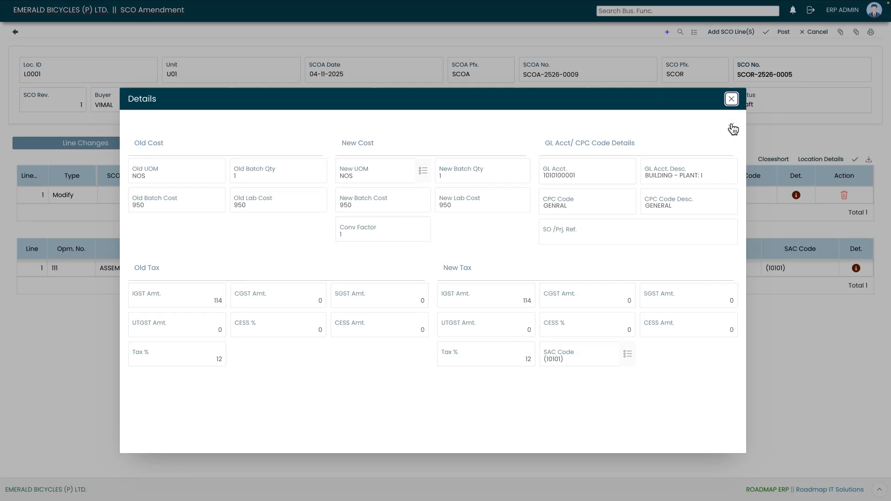
left_click(731, 98)
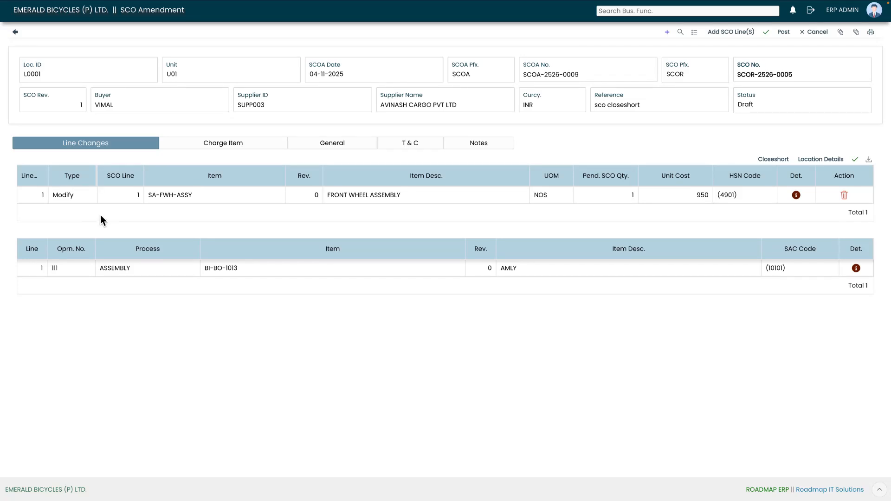
- Set the SA-FWH-ASSY line to Closeshort and cross-check SCOR-2526-0005's line details
left_click(771, 160)
left_click_drag(803, 77, 736, 80)
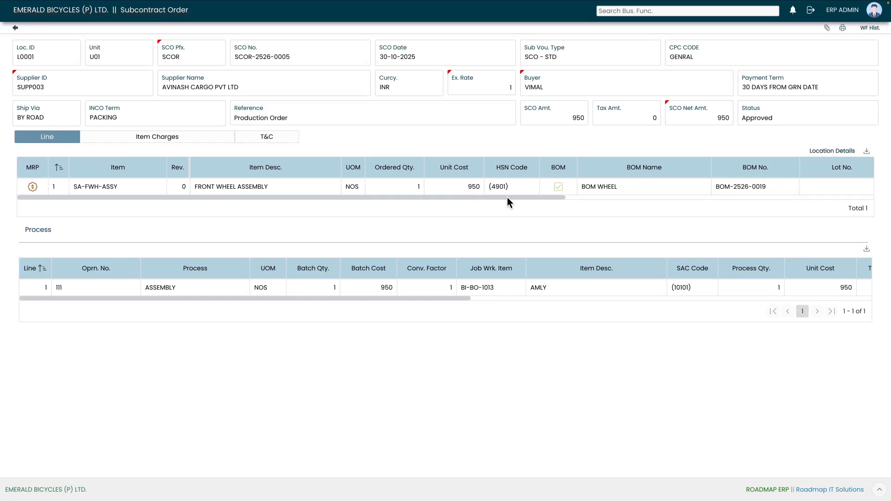
left_click_drag(527, 198, 773, 197)
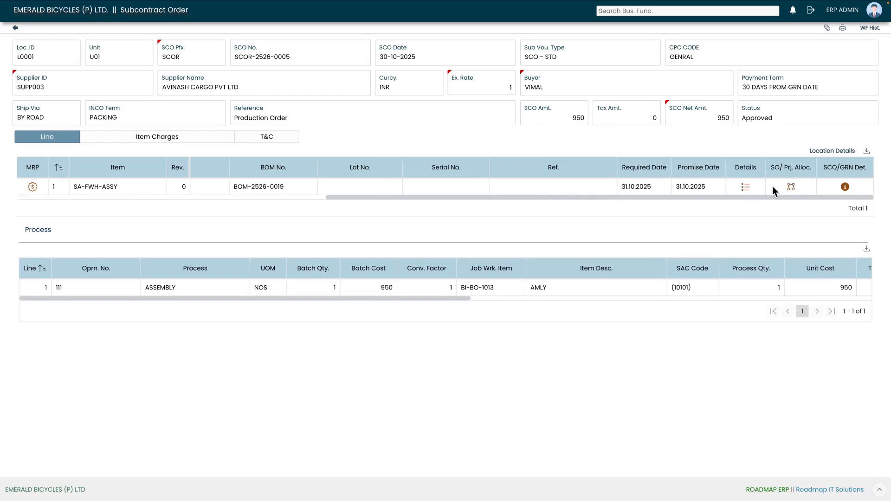
left_click(746, 187)
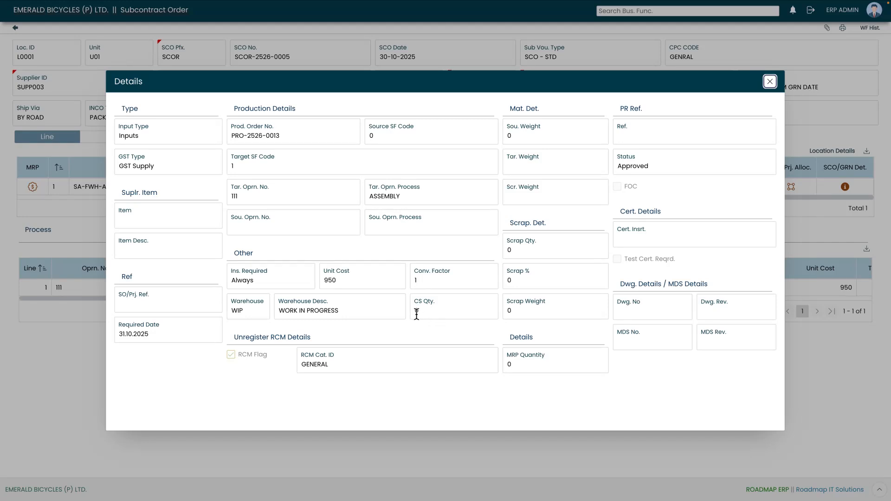
left_click(770, 82)
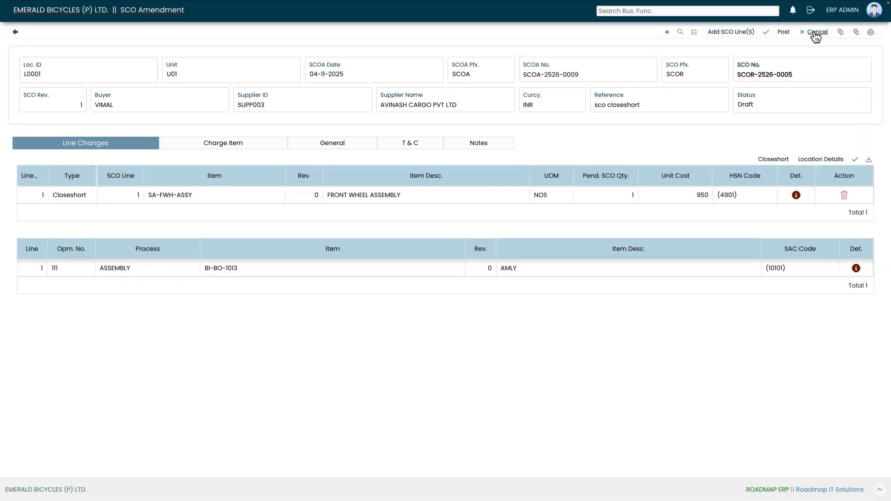
- Post SCOA-2526-0009 and forward it to the supervisor for review
left_click(784, 32)
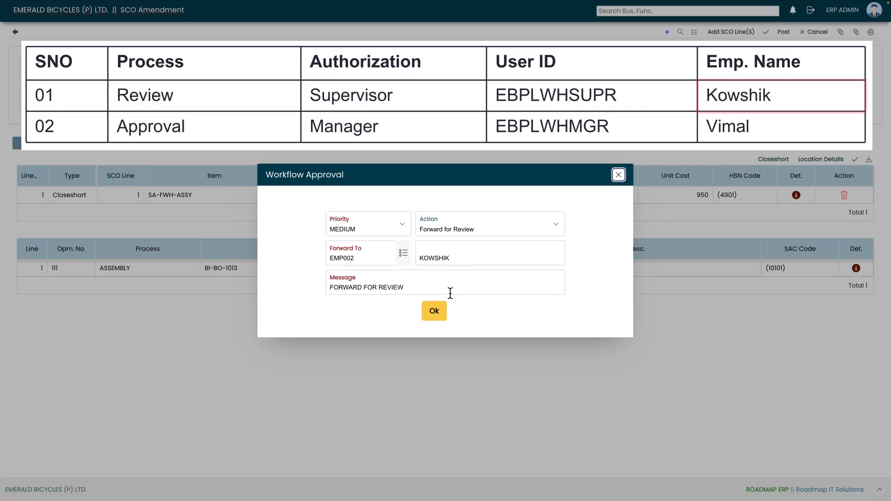
left_click(437, 312)
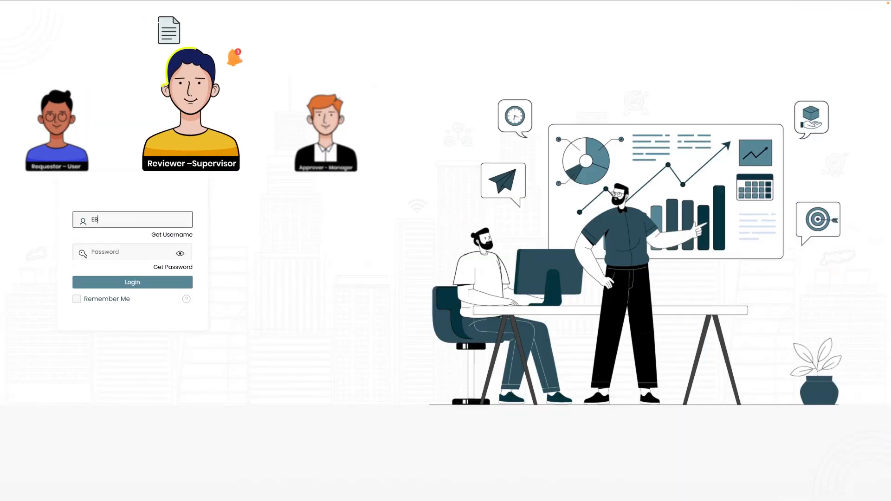
- Sign in with the supervisor's user ID and password and open the pending Approvals list
type("WHSUPR")
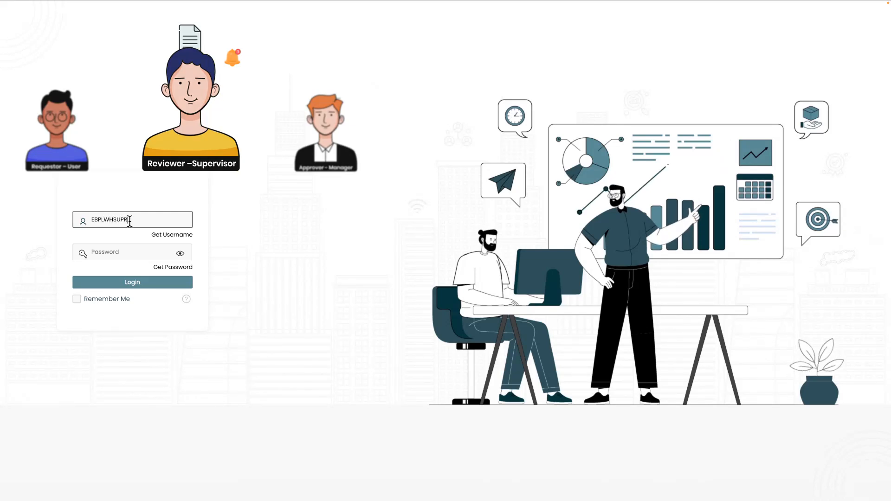
left_click(129, 254)
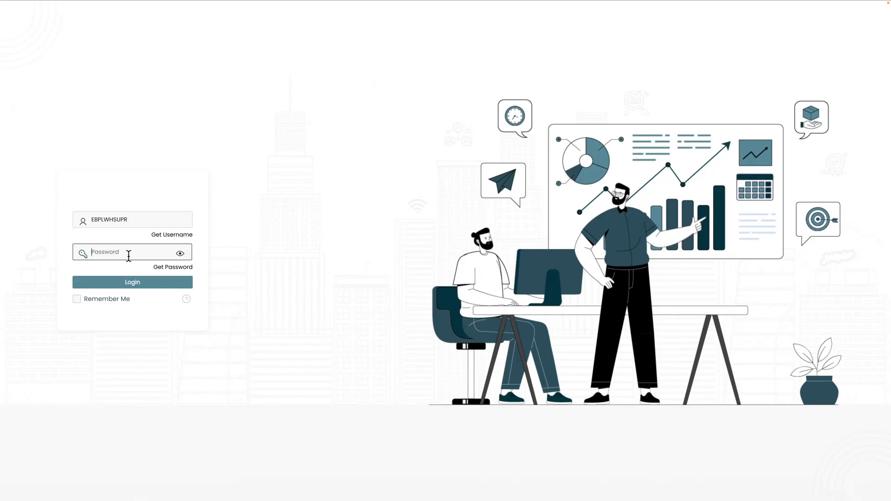
type("*********")
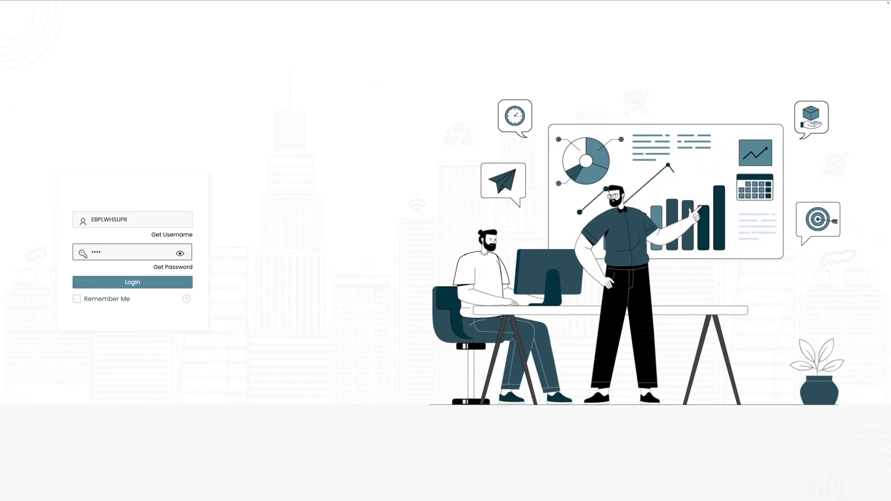
left_click(142, 283)
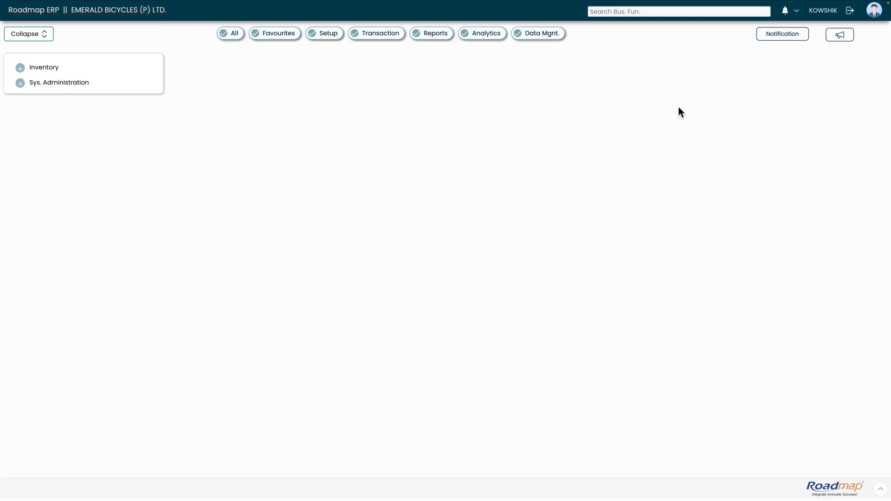
left_click(786, 11)
left_click(808, 43)
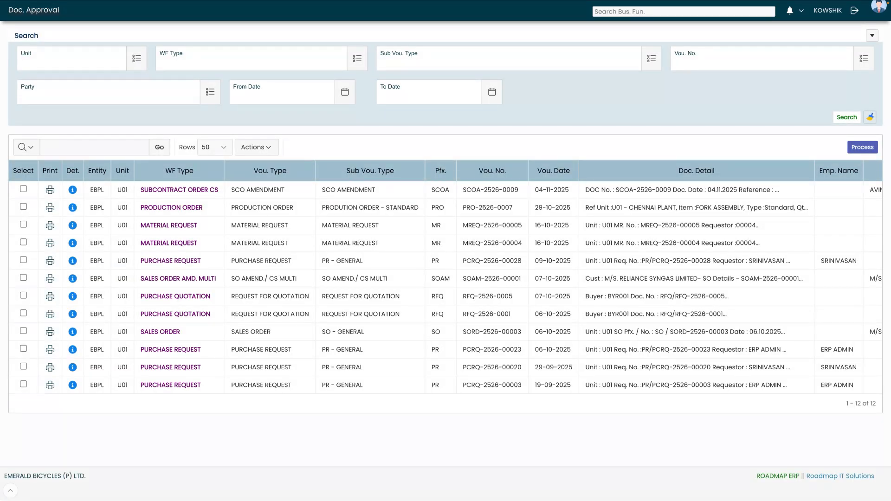
- Open amendment SCOA-2526-0009's details from the Doc. Approval list
left_click(72, 191)
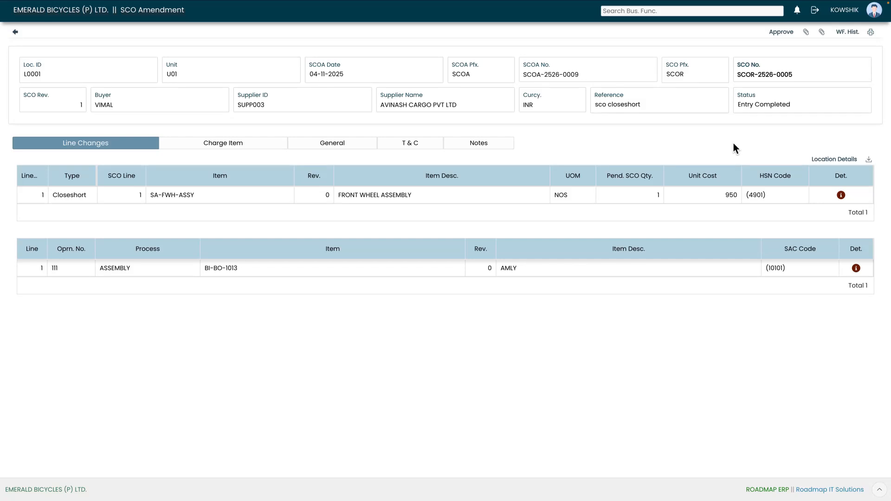
- Check the line's old and new cost and tax, then Review & Forward to the manager
left_click(856, 268)
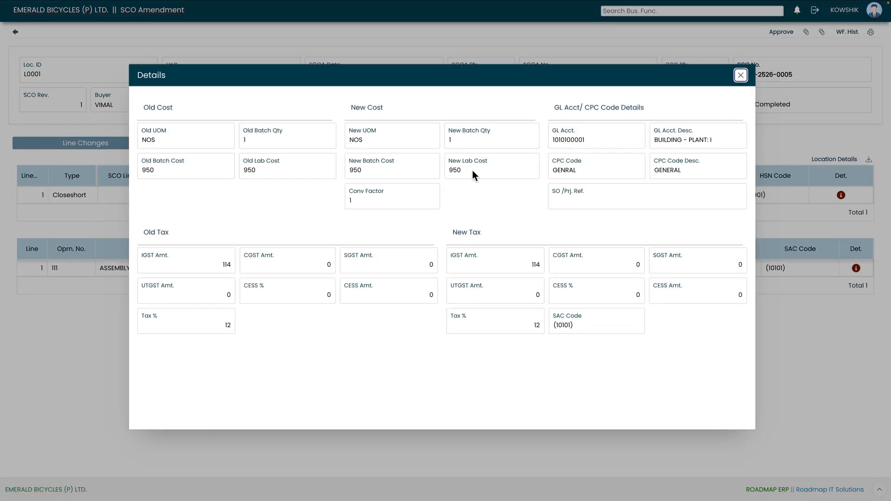
left_click(741, 75)
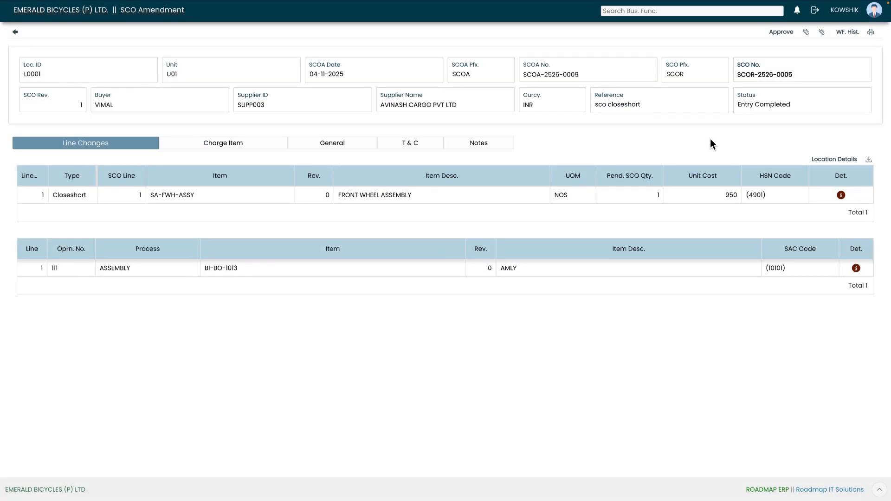
left_click(781, 31)
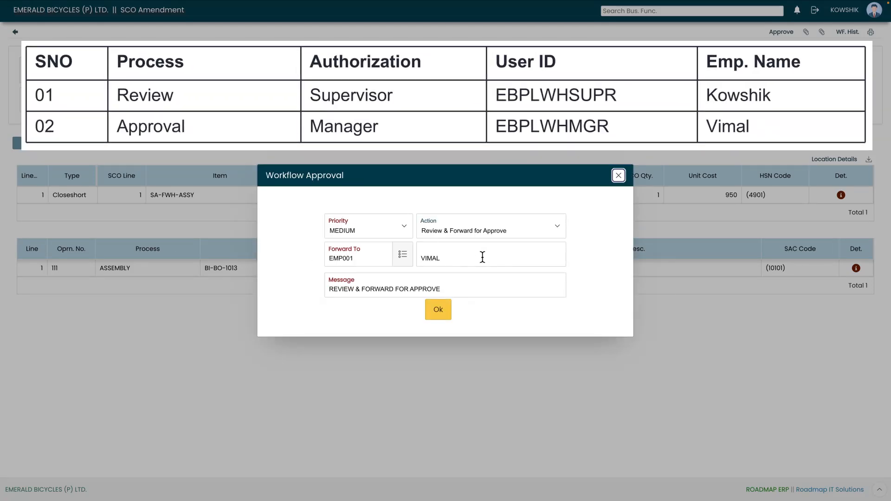
left_click(439, 310)
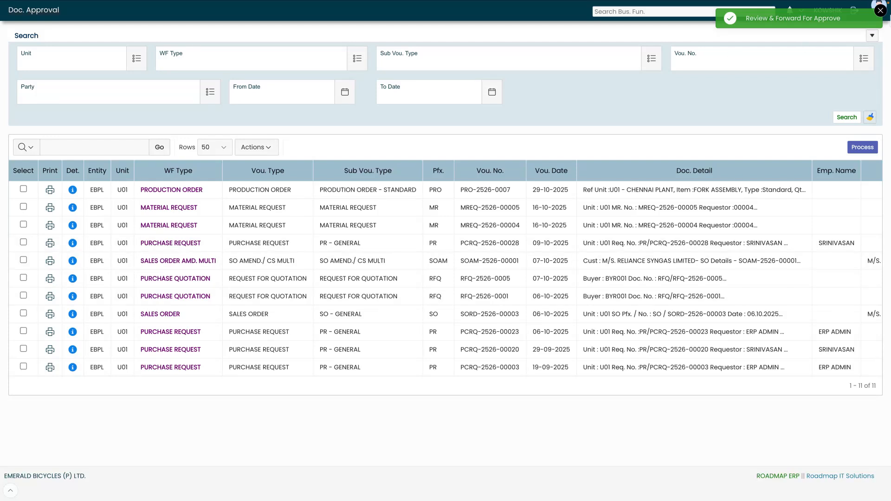
- Log out the supervisor and sign in with the manager's user ID and password
left_click(880, 10)
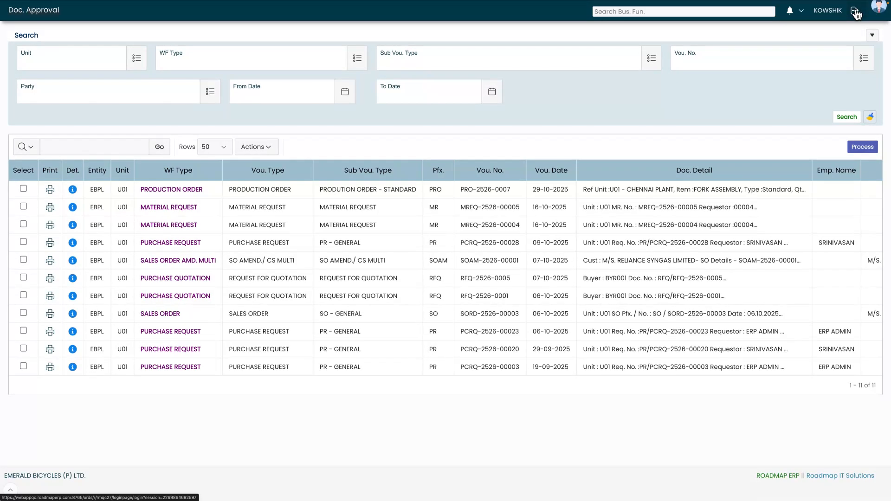
left_click(856, 11)
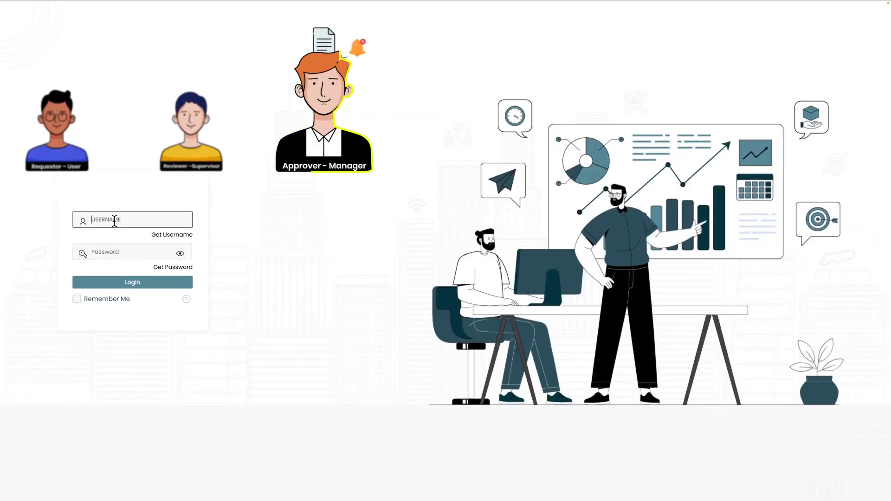
type("EBP")
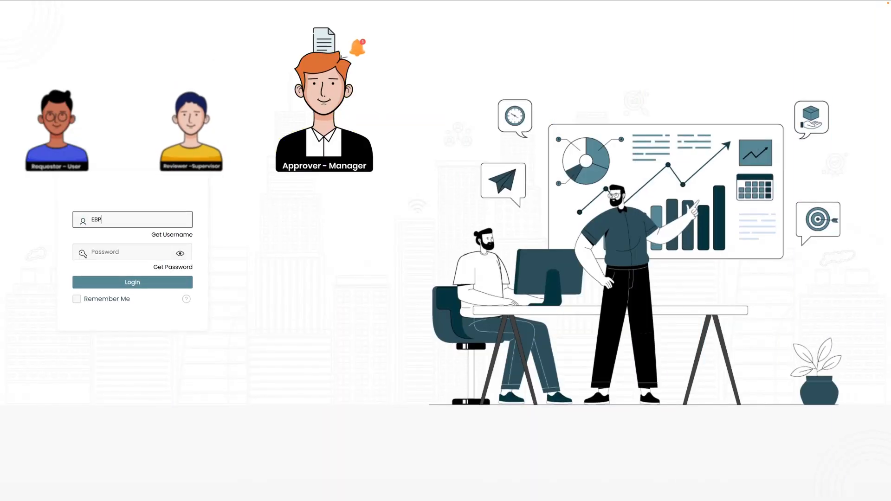
type("LWHMGR")
left_click(118, 252)
type("******")
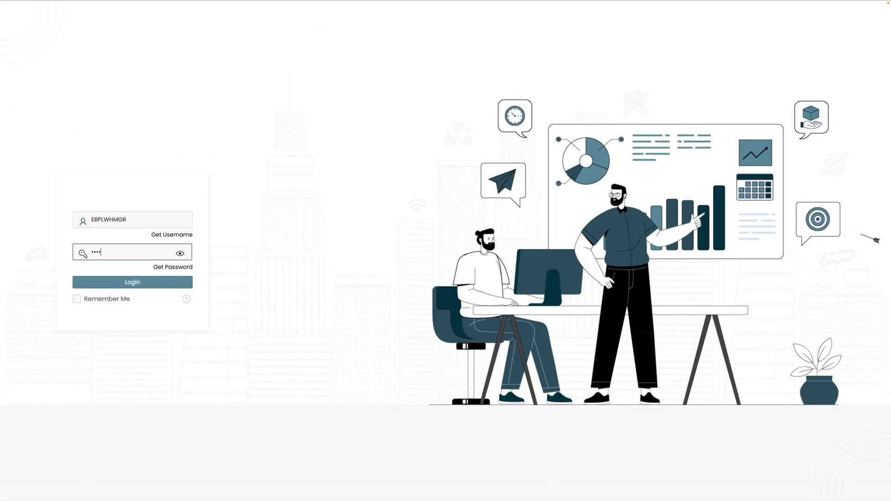
type("***")
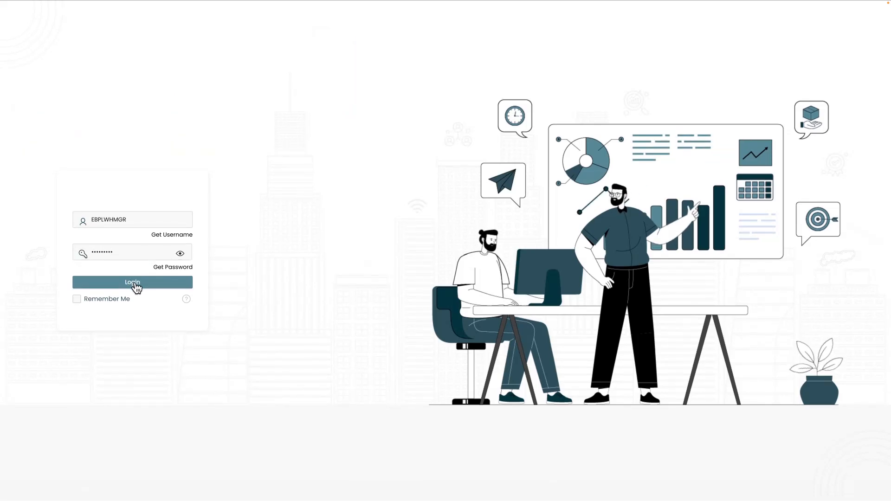
left_click(135, 284)
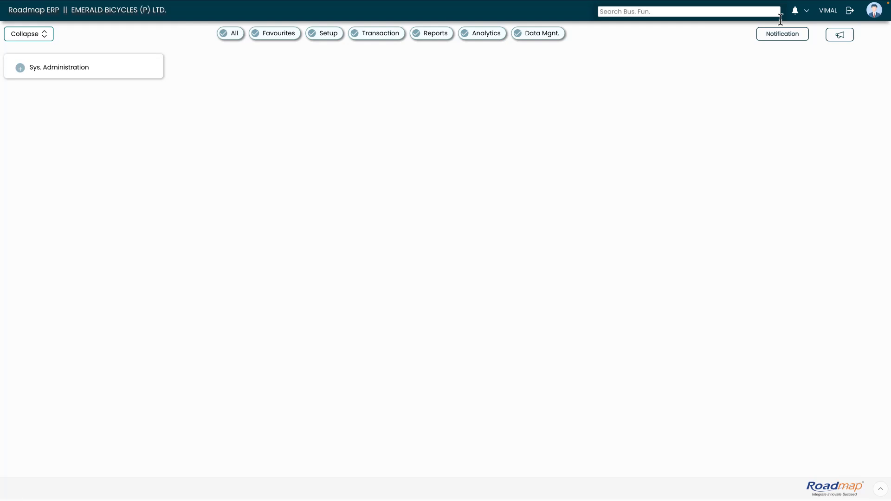
- From the notifications Approval list, open pending amendment SCOA-2526-0009 with its Closeshort SA-FWH-ASSY line
left_click(800, 18)
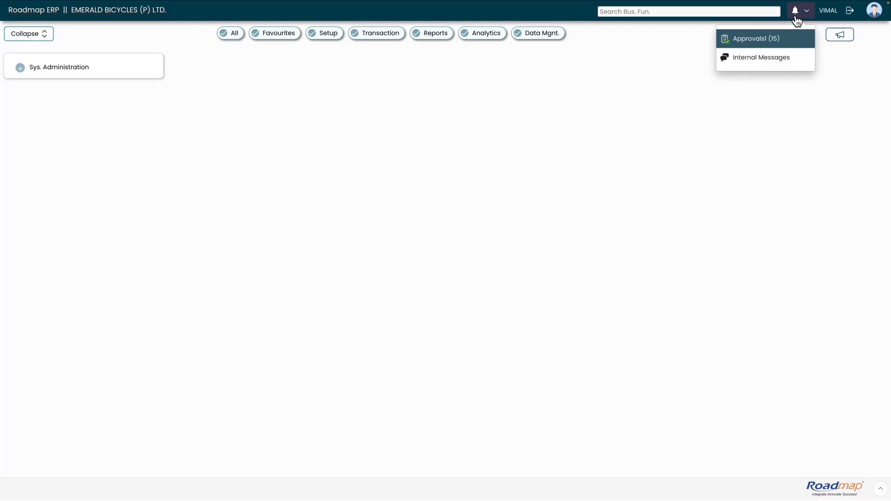
left_click(753, 40)
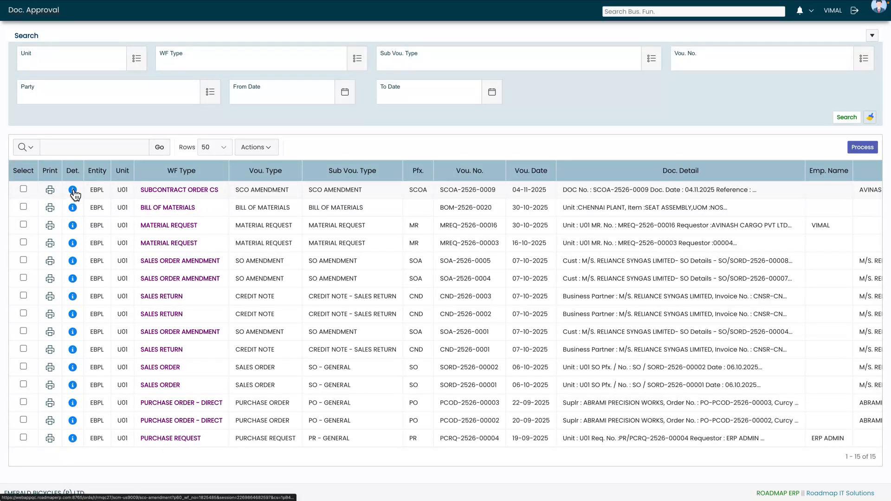
scroll(75, 195, "down", 1)
left_click(72, 189)
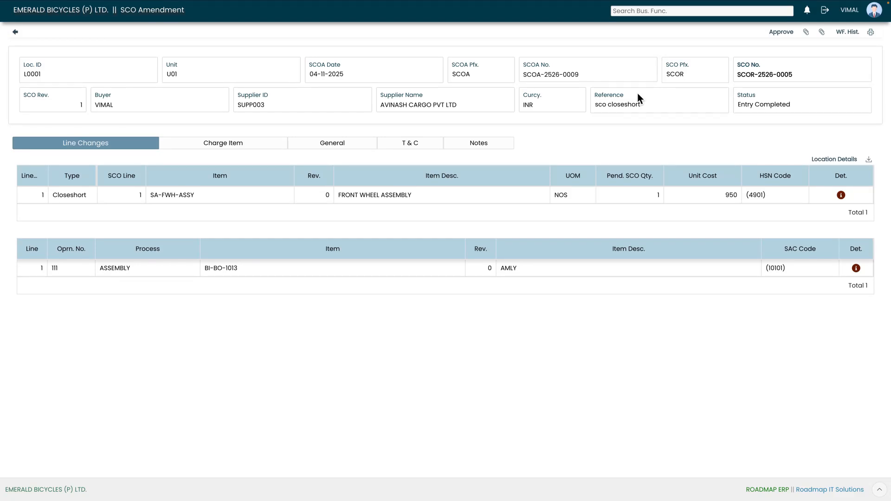
- Approve amendment SCOA-2526-0009 at MEDIUM priority with the message APPROVE
left_click(781, 31)
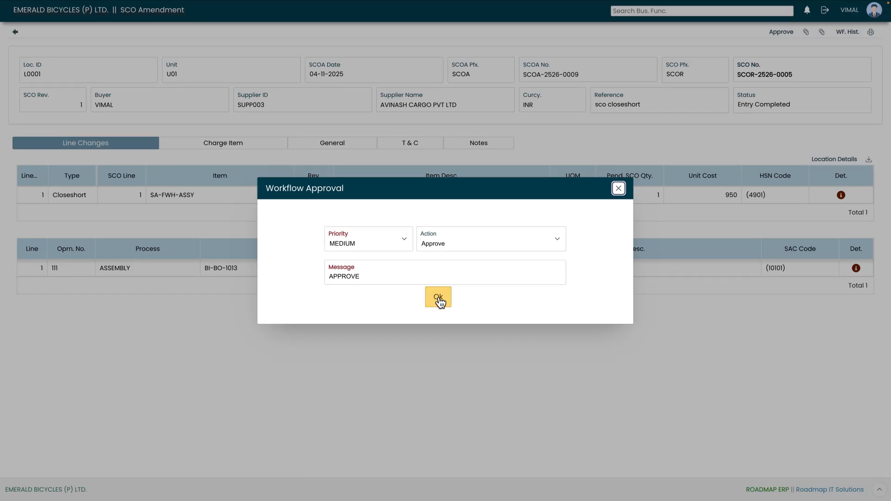
left_click(440, 302)
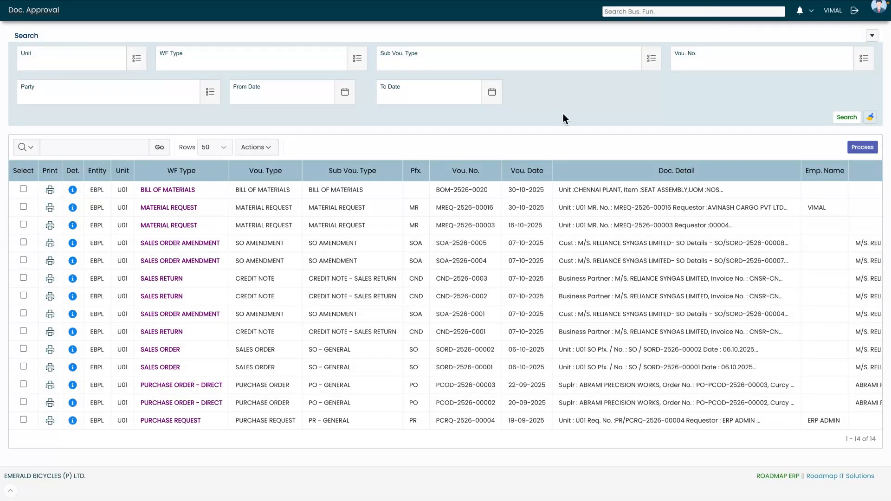
- Log out the approver and sign back in with the admin account and its password
left_click(856, 12)
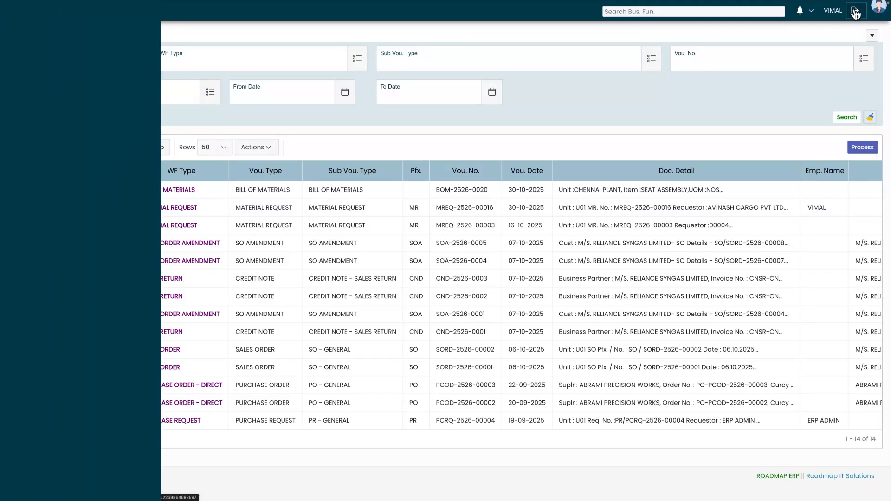
key("BackSpace")
key("BackSpace")
type("ADMIN")
left_click(118, 254)
type("•••••••")
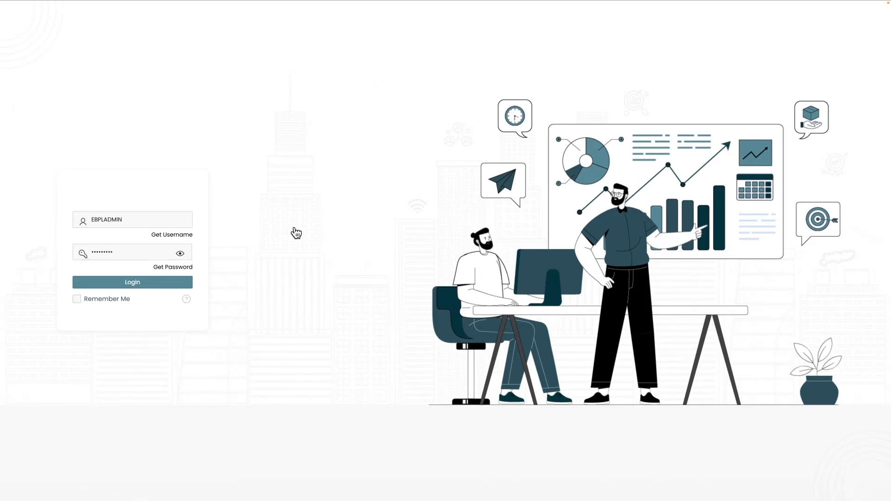
key("Return")
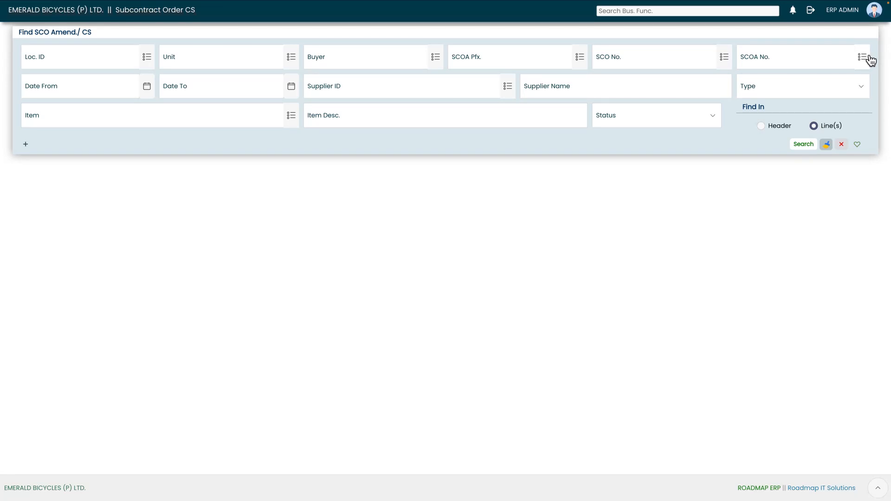
- Find and open SCOA-2526-0009, now Approved, and review its five-entry workflow history log
left_click(870, 60)
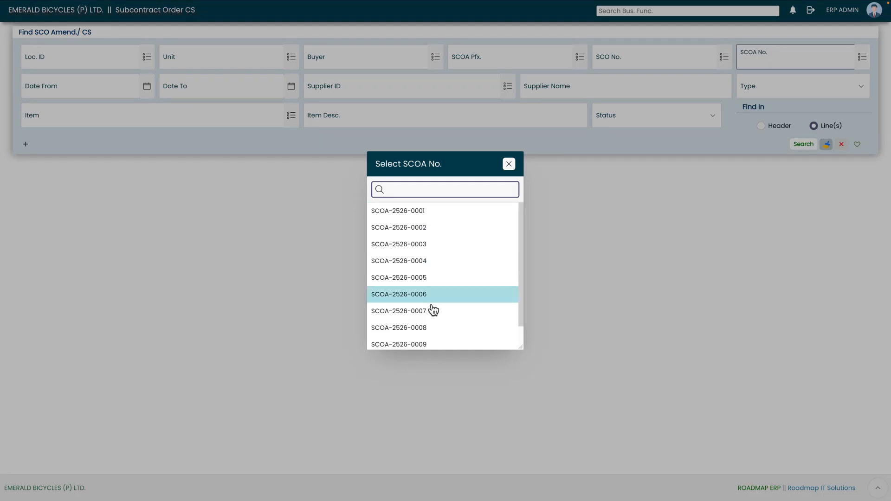
left_click(404, 345)
left_click(803, 143)
left_click(350, 236)
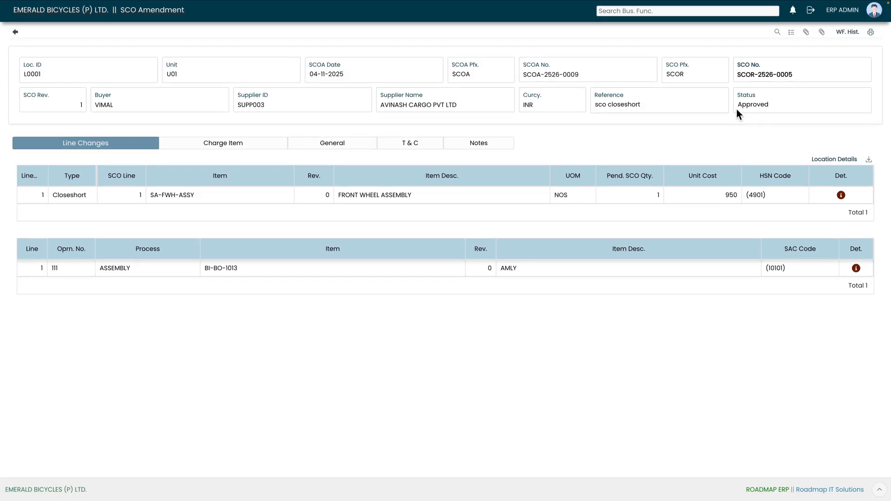
left_click(844, 33)
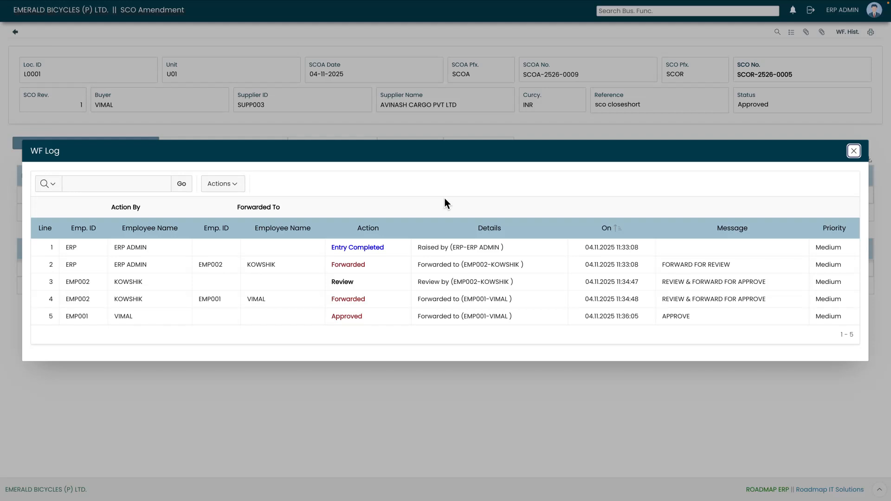
left_click(853, 152)
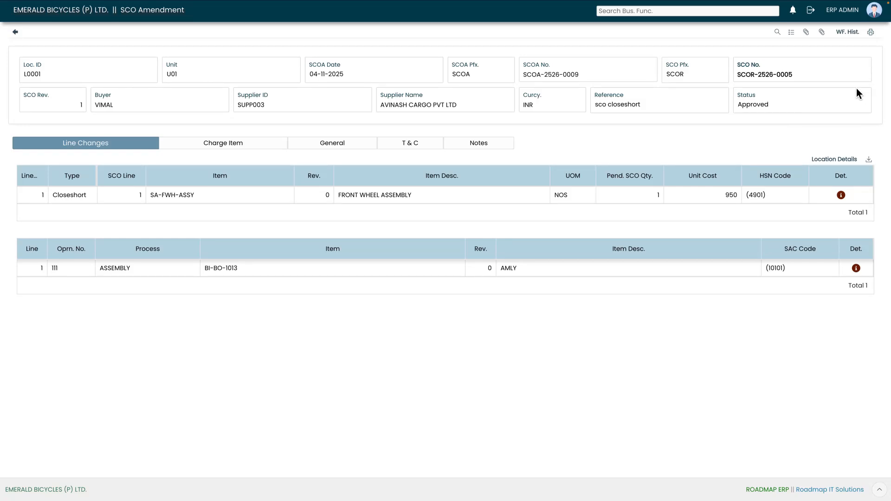
- Preview the SCOA-2526-0009 amendment PDF report, then go to the Subcontract Order screen
left_click(872, 34)
left_click_drag(796, 77, 767, 78)
left_click(767, 81)
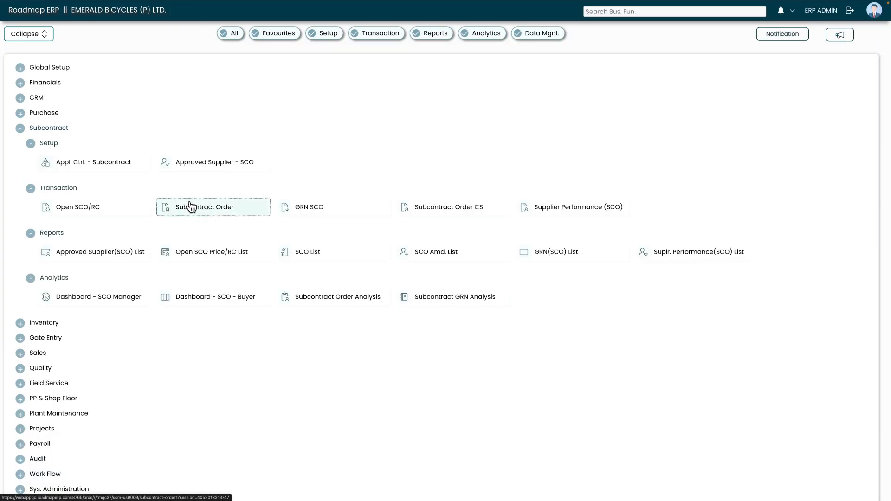
left_click(188, 205)
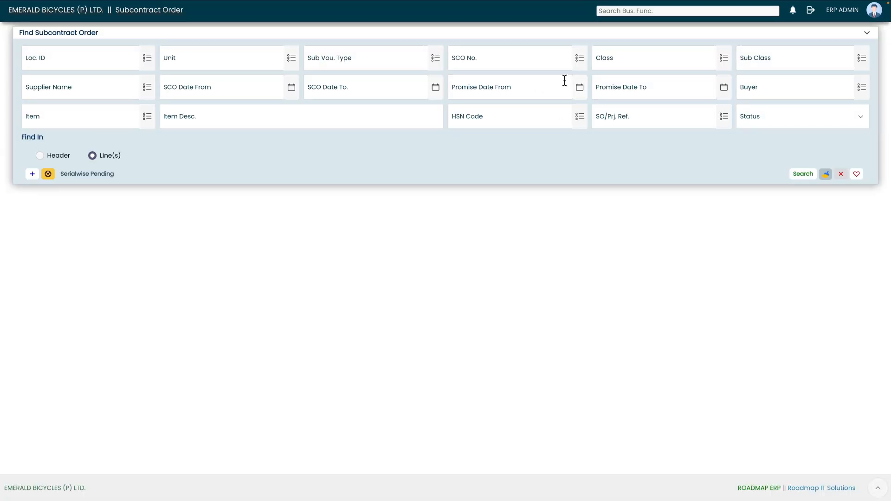
- Look up and open order SCOR-2526-0005 and scroll its Line grid right to the SA-FWH-ASSY line
left_click(581, 58)
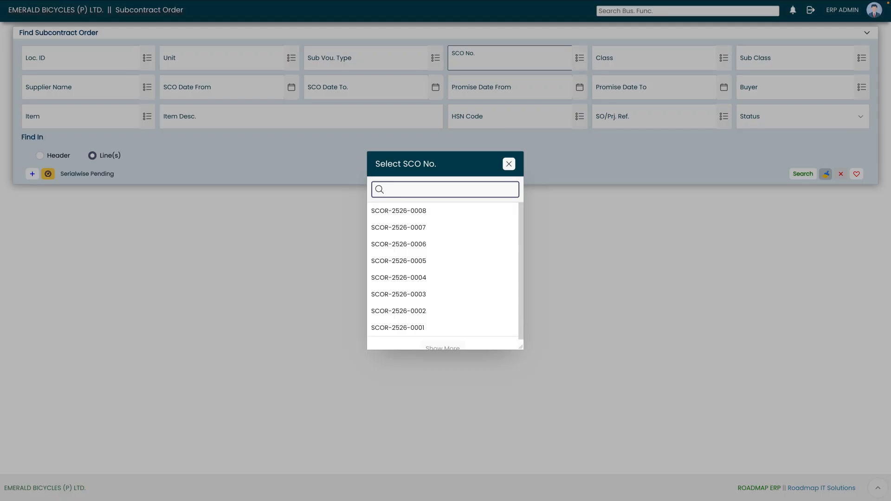
left_click(431, 270)
left_click(799, 176)
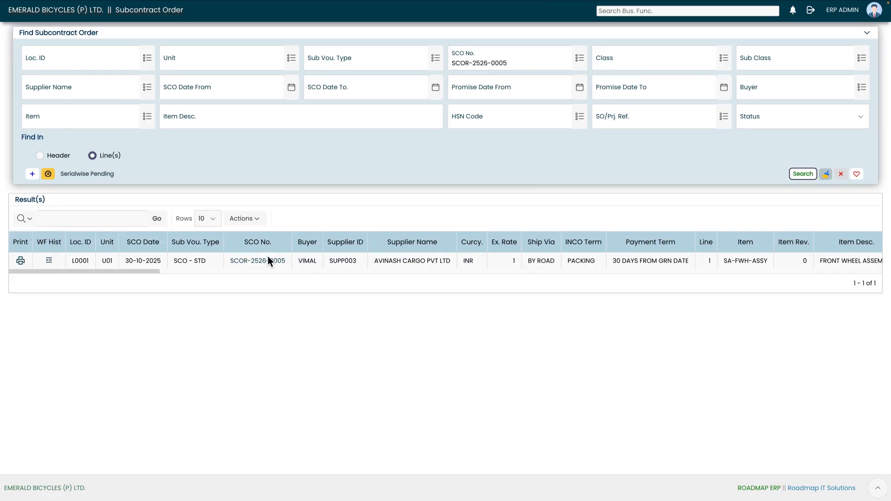
left_click(258, 263)
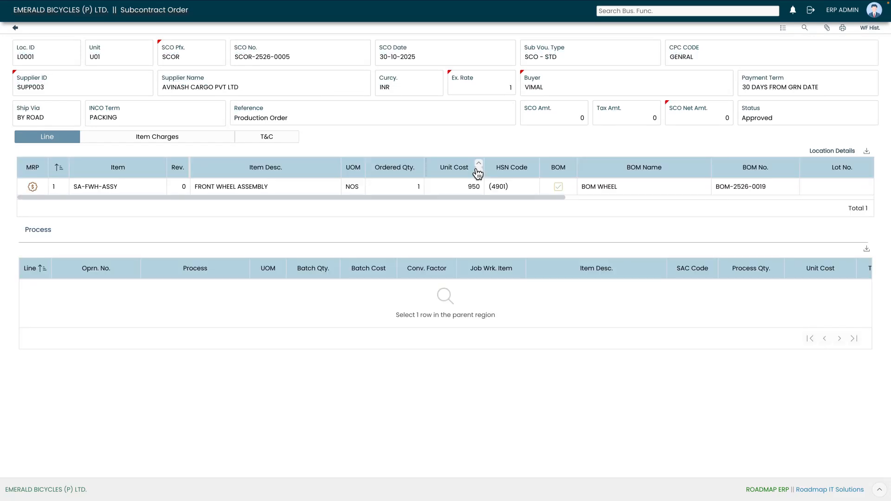
left_click_drag(529, 201, 851, 196)
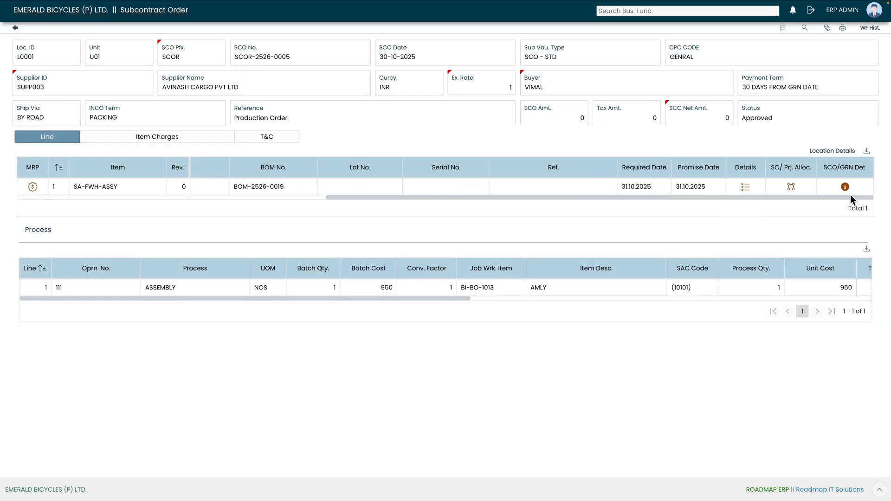
- Check the front wheel line details showing CS Qty. 1 for PRO-2526-0013, then close them
left_click(745, 188)
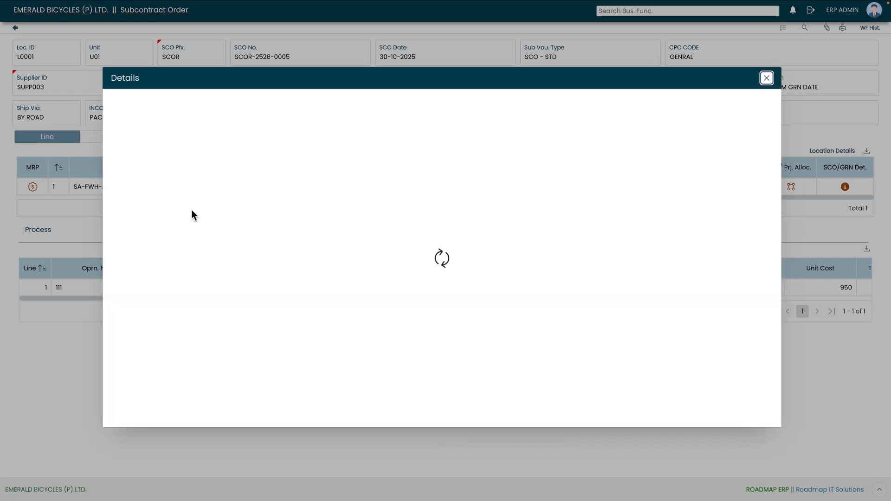
left_click_drag(417, 307, 411, 308)
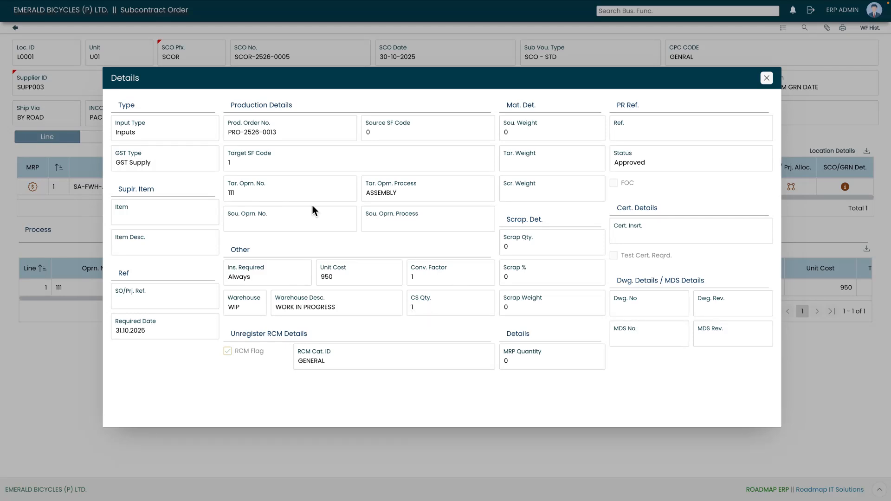
left_click(767, 80)
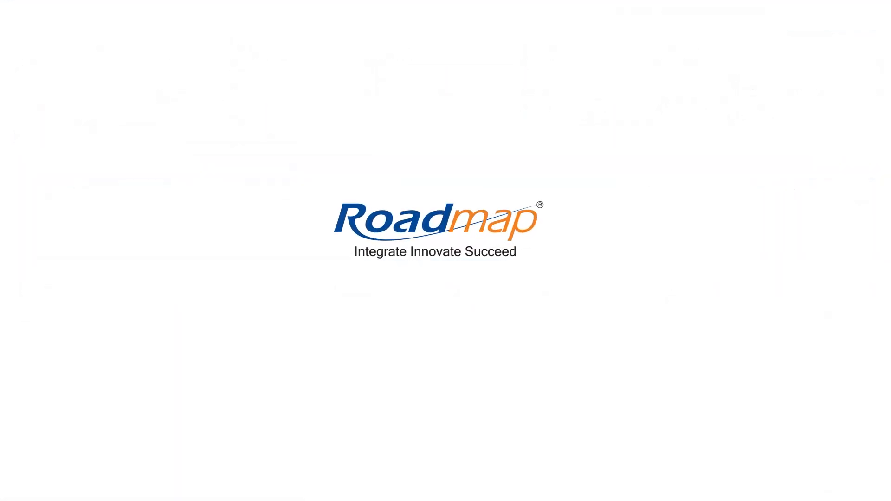